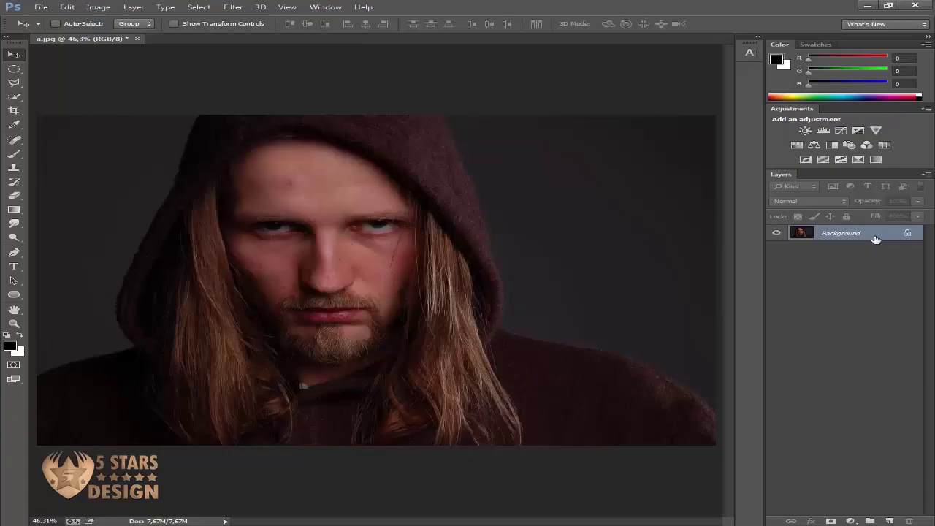
Duplicate the Background layer of a.jpg into a new Layer 1 with Ctrl+J
key(ctrl+j)
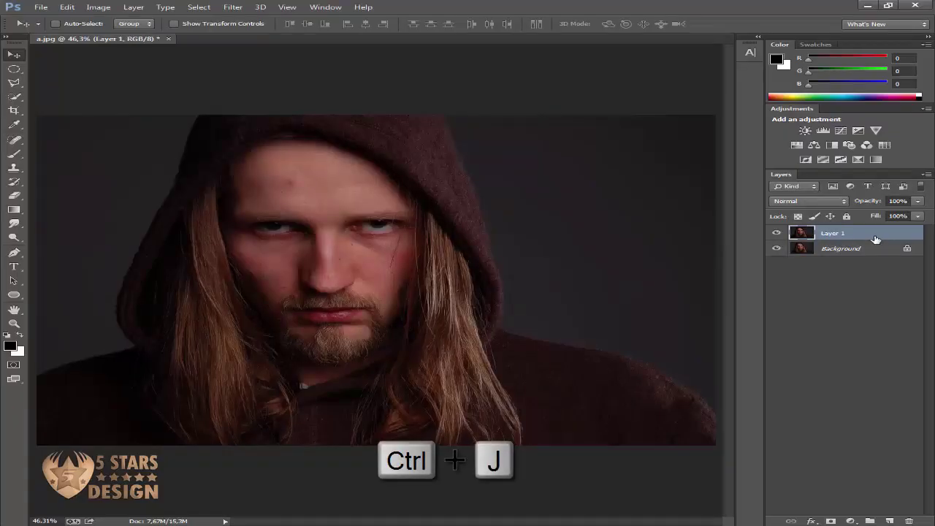
Apply the Camera Raw Filter to Layer 1 with Clarity raised to +100
click(233, 7)
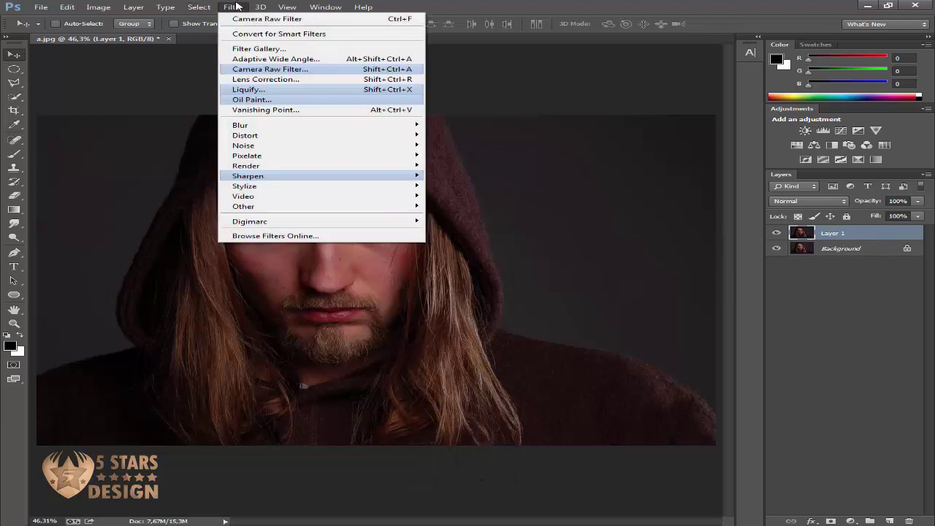
click(235, 69)
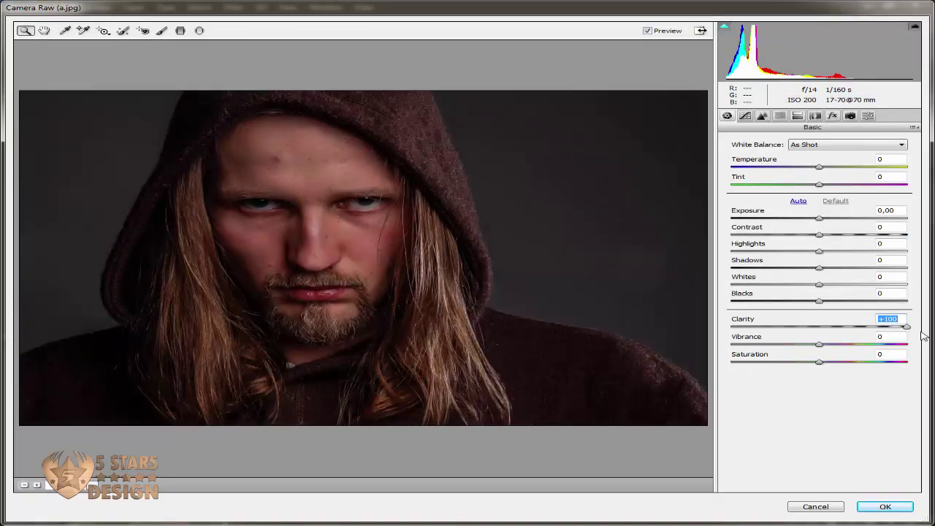
click(876, 513)
Zoom to 100% on the man's face, frame the forehead, and switch to the Smudge tool
key(ctrl+plus)
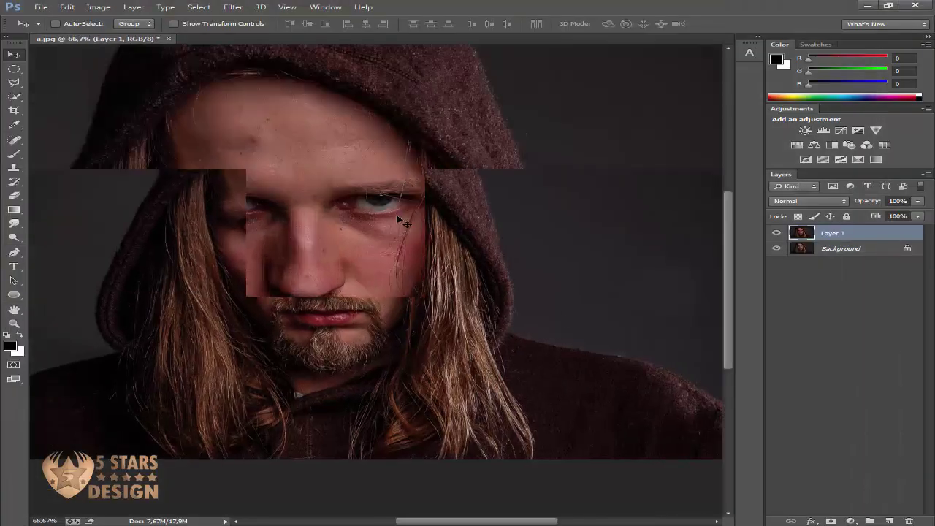
key(ctrl+plus)
key(ctrl+plus)
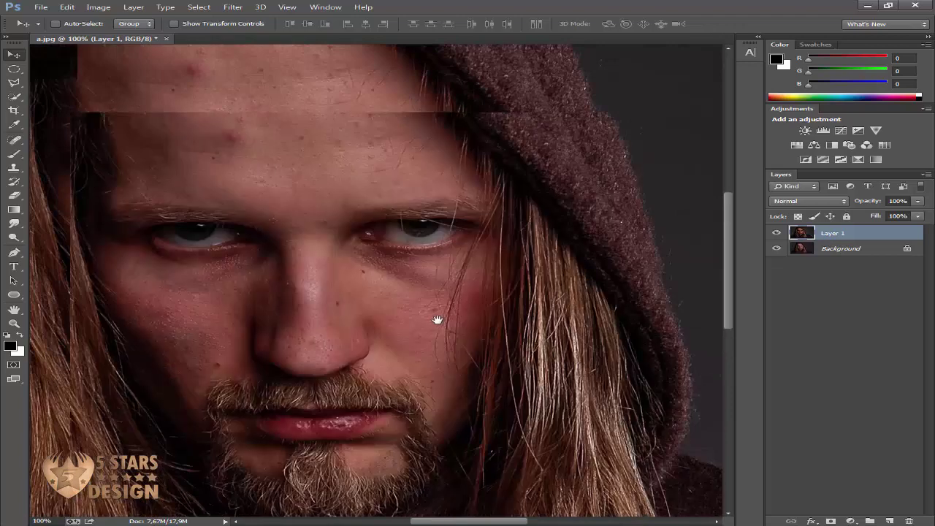
drag(352, 211, 443, 310)
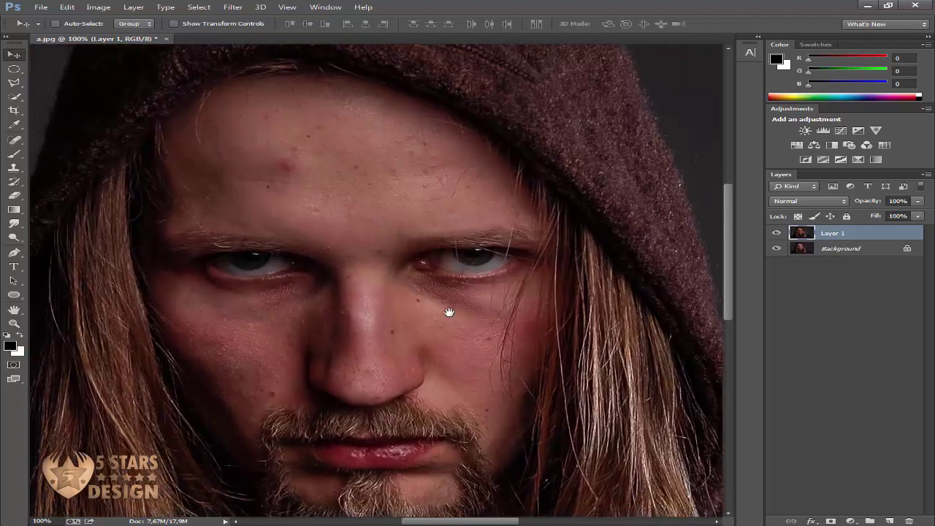
drag(334, 199, 329, 213)
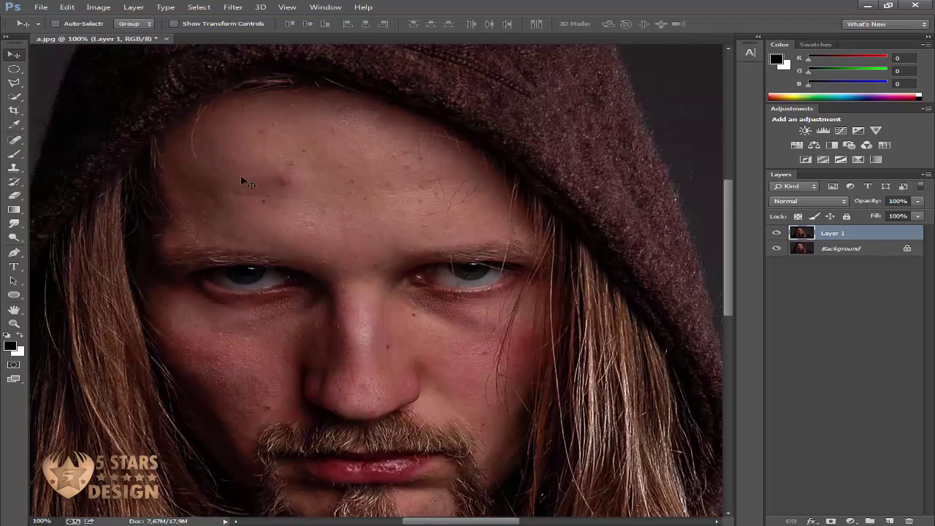
click(16, 225)
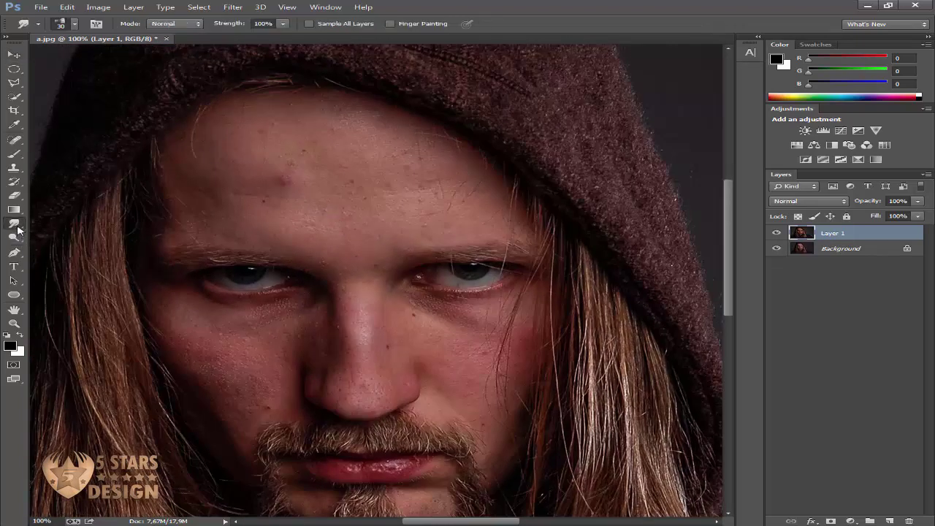
Give the Smudge tool a 30 px spiky scattered brush and start adjusting its Strength
click(62, 25)
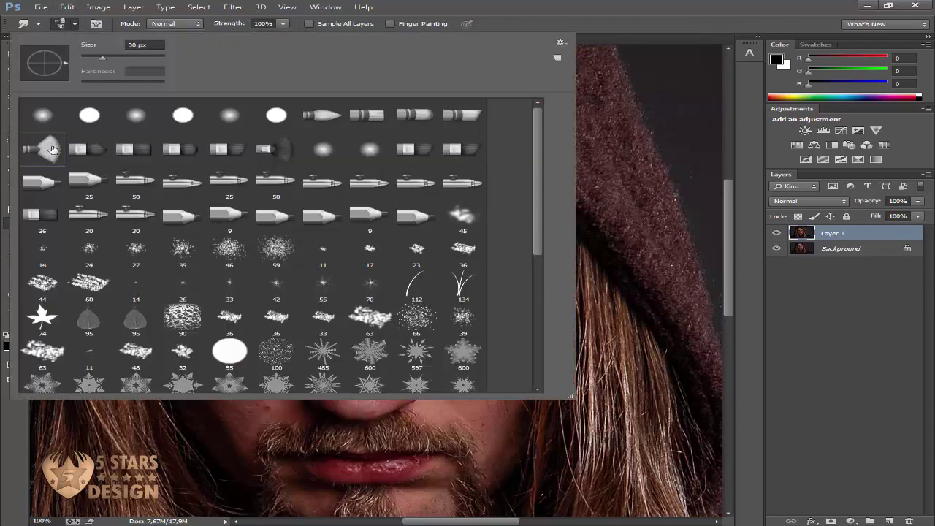
double_click(46, 150)
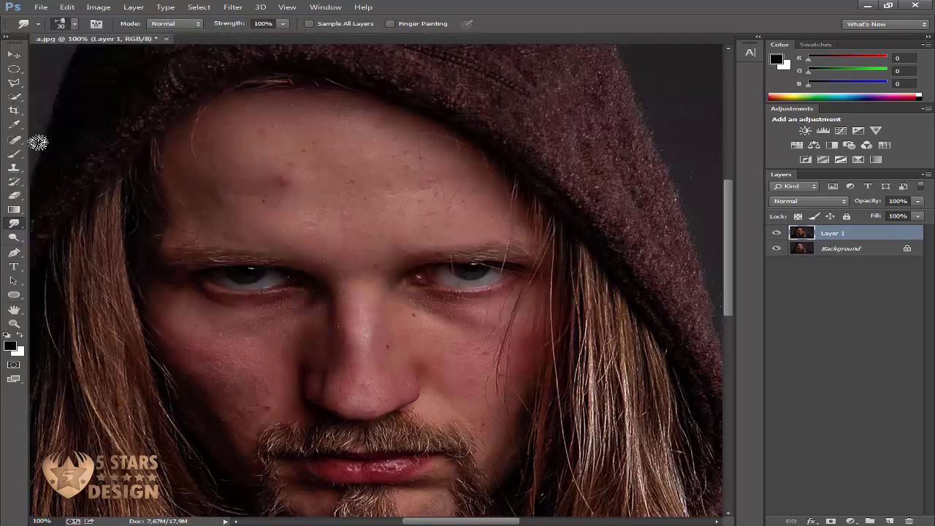
click(282, 24)
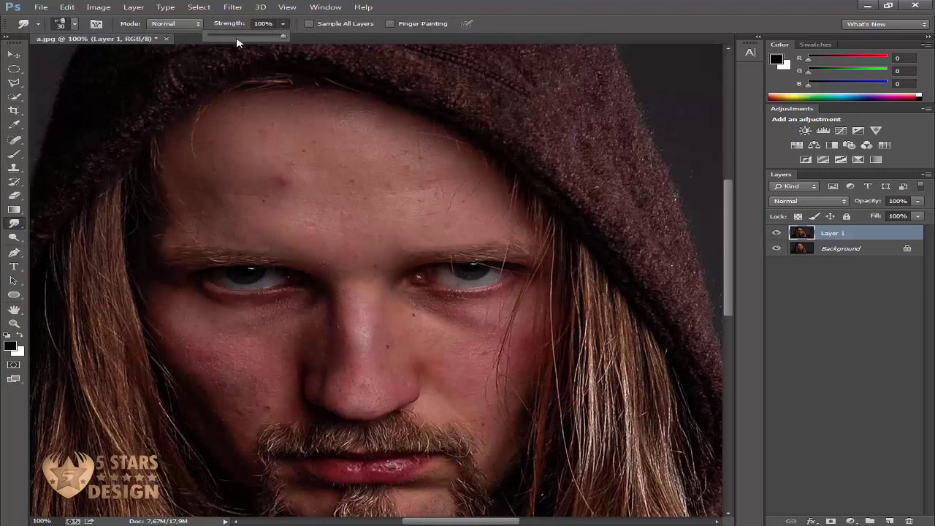
click(472, 223)
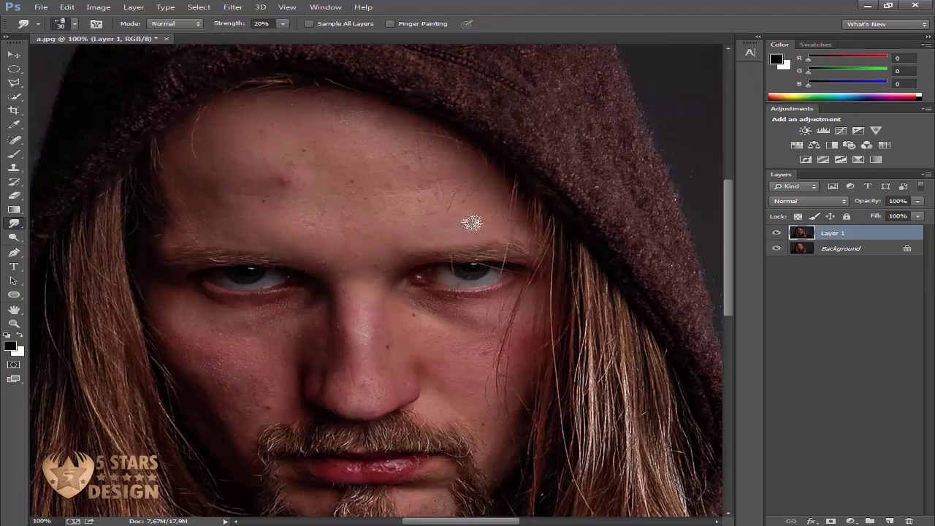
click(282, 25)
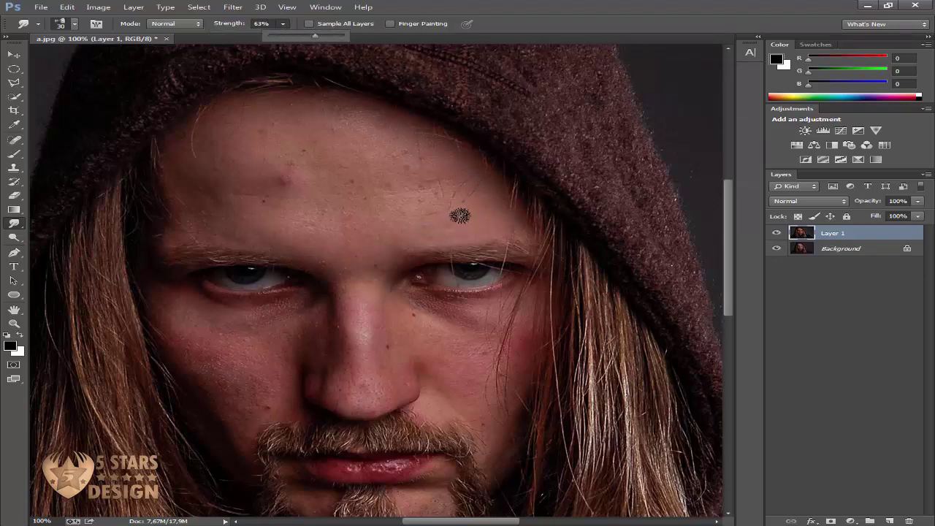
At 63% Smudge strength, smooth the skin on the forehead, cheeks and nose
click(482, 221)
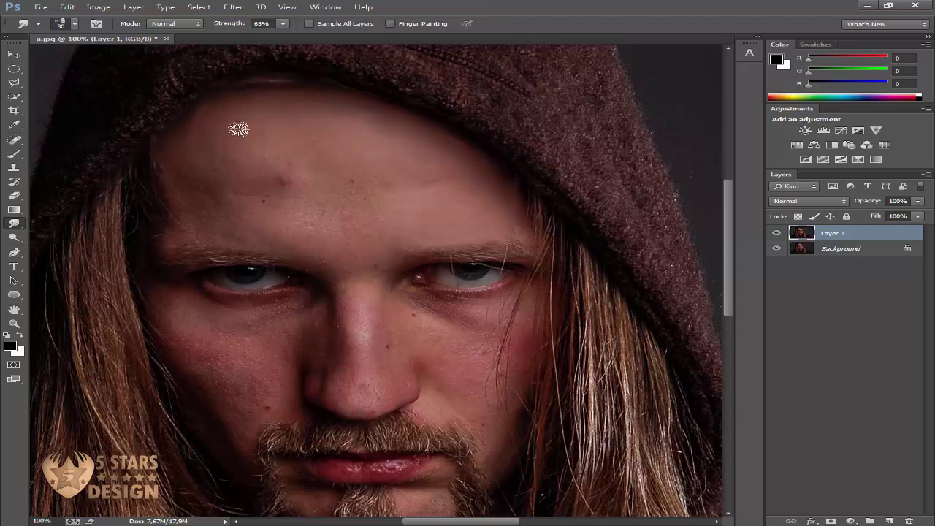
drag(271, 167, 265, 171)
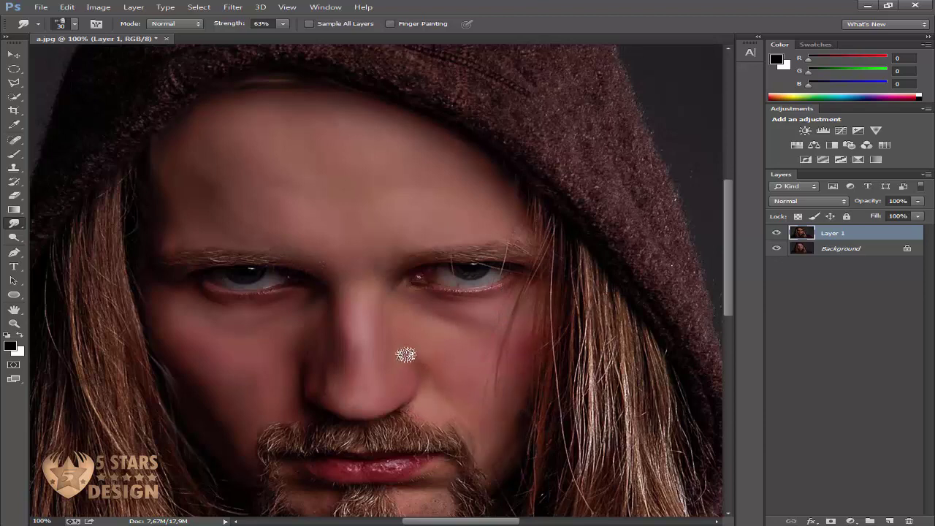
Shrink the Smudge brush to 20, smudge both sides of the chin beard, then fit the image on screen
key(bracketleft)
key(bracketleft)
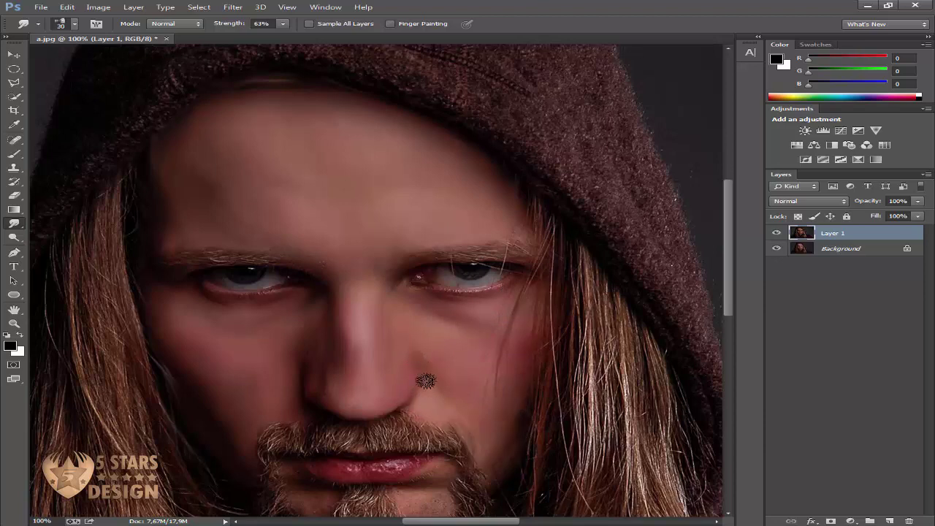
drag(445, 331, 452, 264)
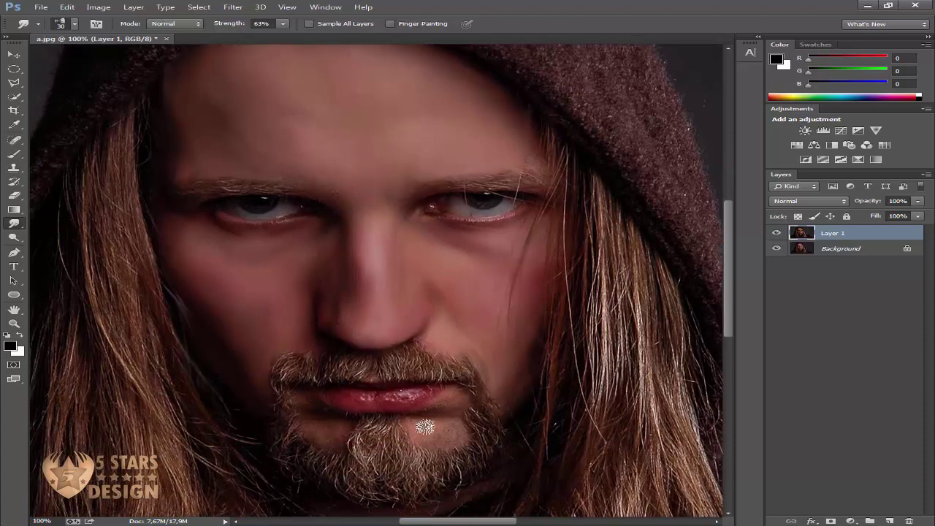
key(bracketleft)
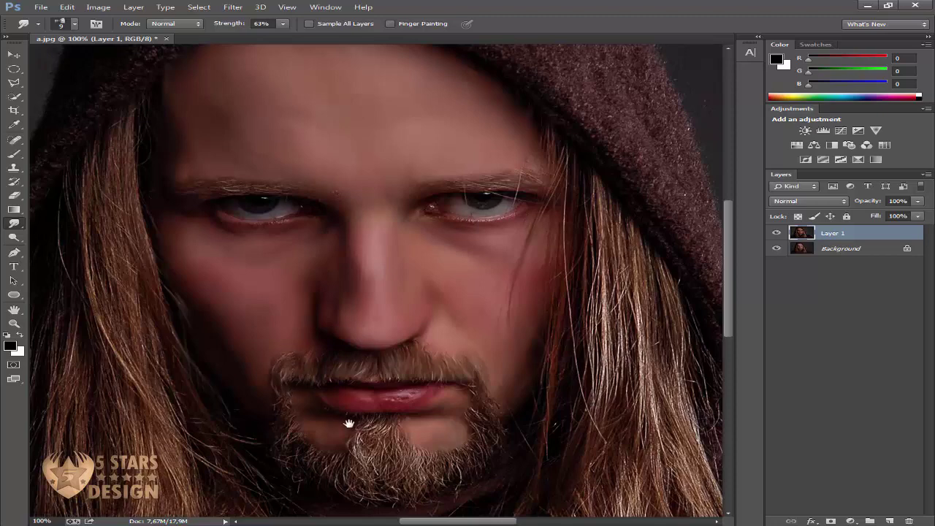
scroll(344, 428, down, 3)
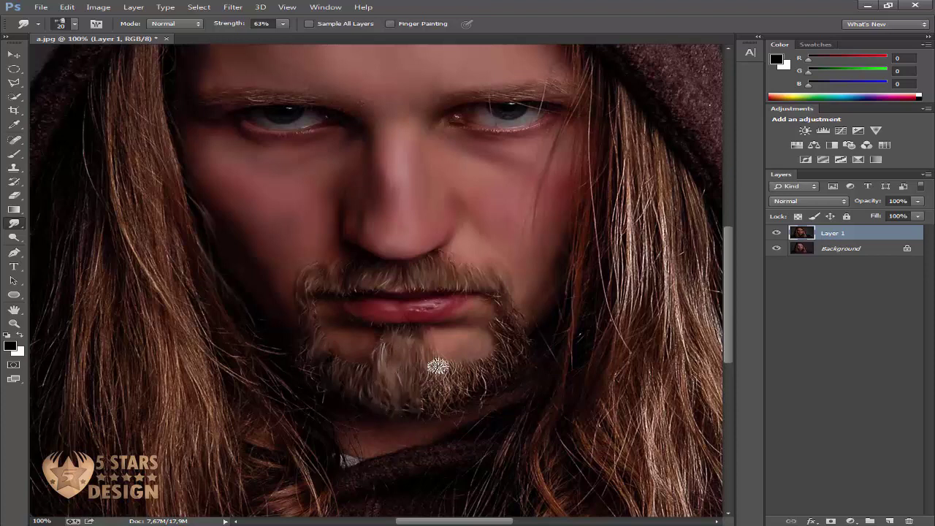
mouse_move(438, 367)
mouse_down()
mouse_move(454, 382)
mouse_move(426, 382)
mouse_move(382, 361)
mouse_move(470, 390)
mouse_move(470, 366)
mouse_up()
mouse_move(489, 392)
mouse_down()
mouse_move(503, 329)
mouse_move(515, 352)
mouse_move(518, 330)
mouse_move(497, 368)
mouse_move(450, 382)
mouse_move(390, 362)
mouse_move(382, 343)
mouse_move(412, 390)
mouse_move(440, 365)
mouse_move(407, 387)
mouse_move(426, 422)
mouse_move(419, 392)
mouse_up()
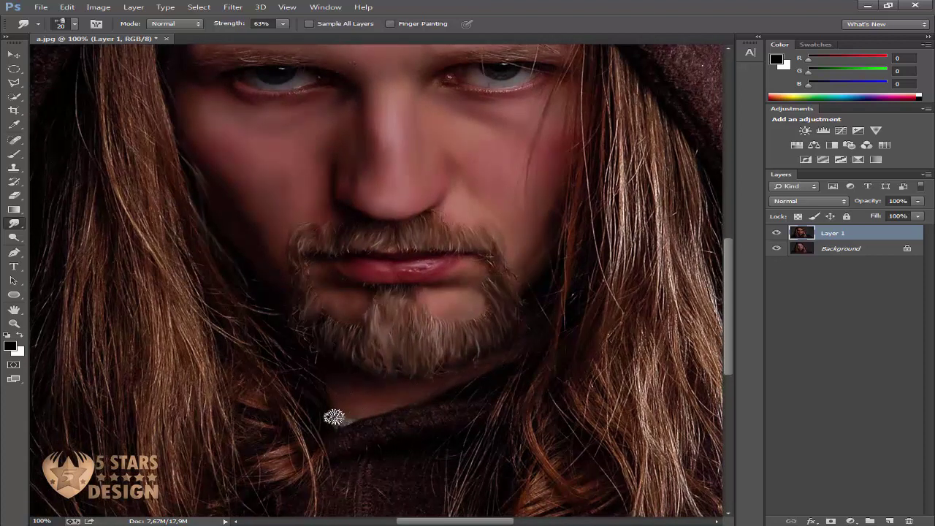
key(ctrl+0)
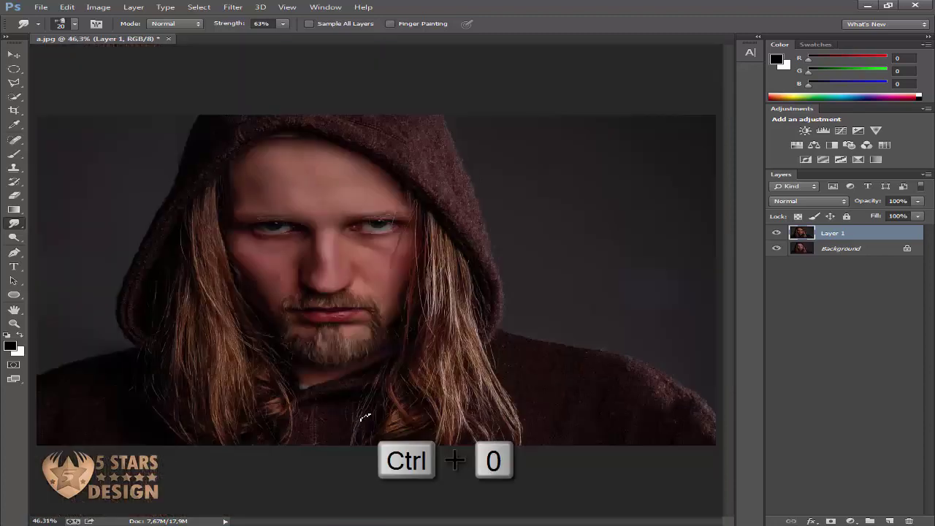
Bring the hooded eye into view and set the Smudge brush smaller at 23% strength
scroll(363, 418, up, 4)
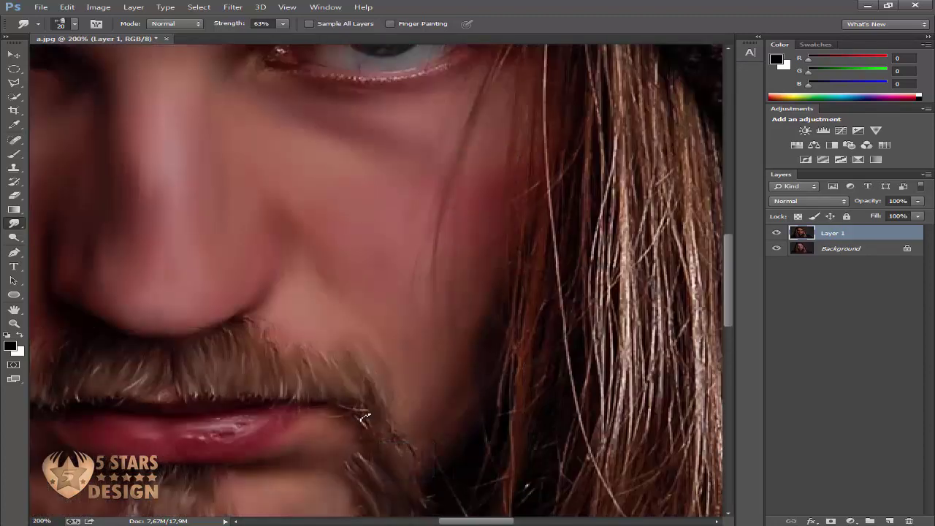
drag(340, 109, 340, 355)
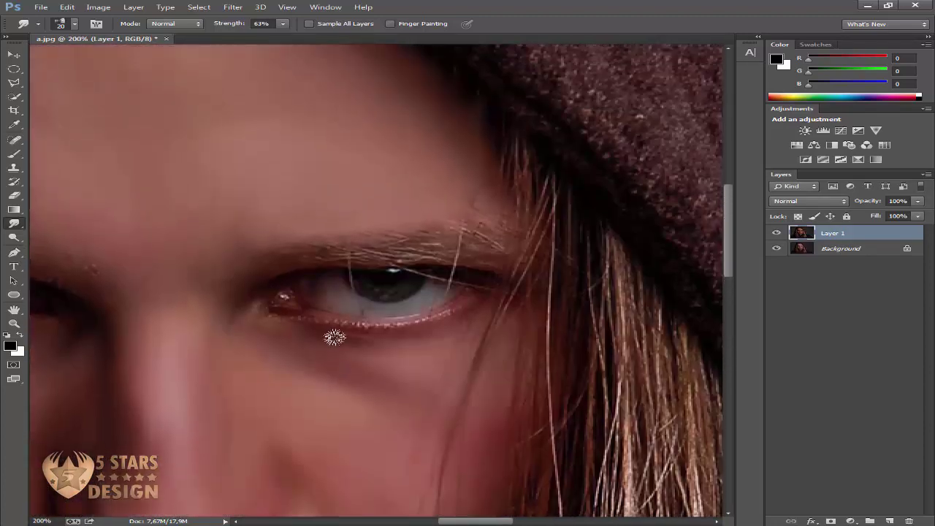
key(bracketleft)
key(bracketleft)
key(bracketleft)
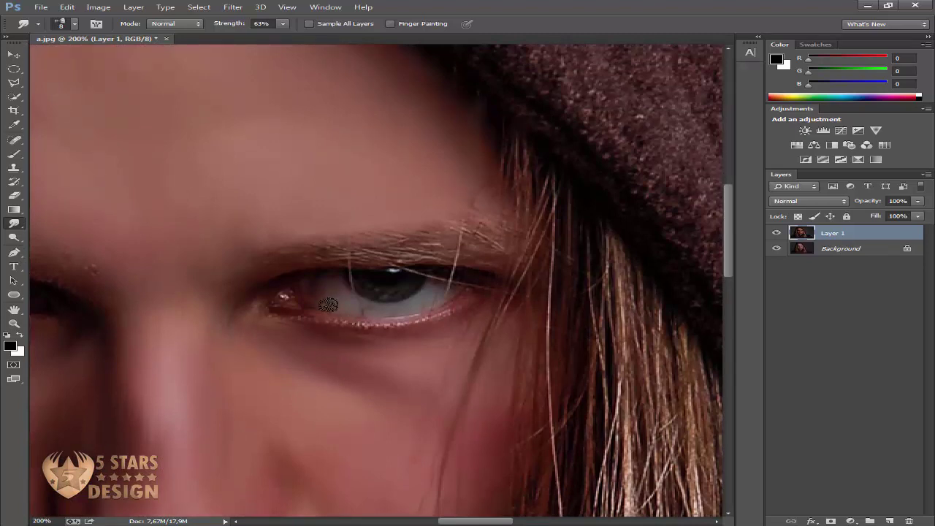
click(282, 25)
drag(255, 37, 252, 37)
Smudge along the lower eyelid edge for a soft painted look
mouse_move(370, 314)
mouse_down()
mouse_move(394, 310)
mouse_move(352, 311)
mouse_move(430, 300)
mouse_up()
drag(280, 322, 266, 324)
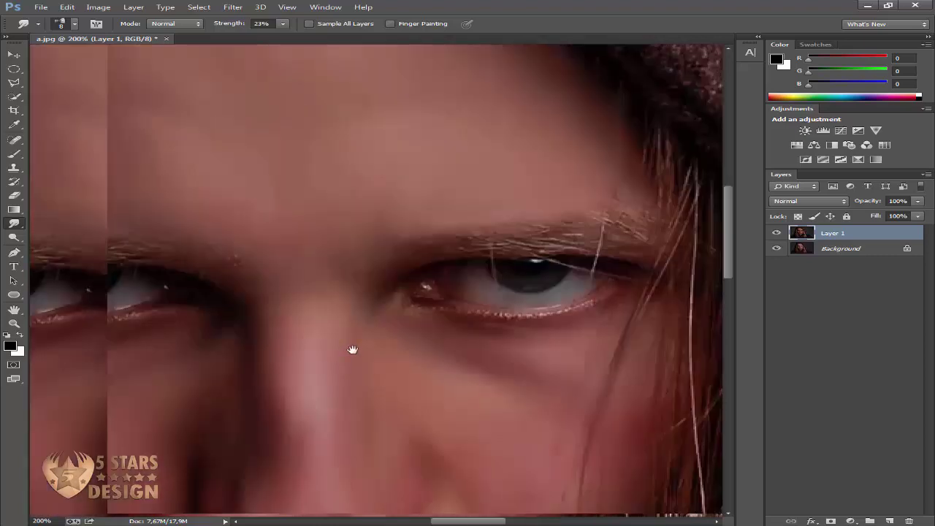
drag(284, 358, 431, 359)
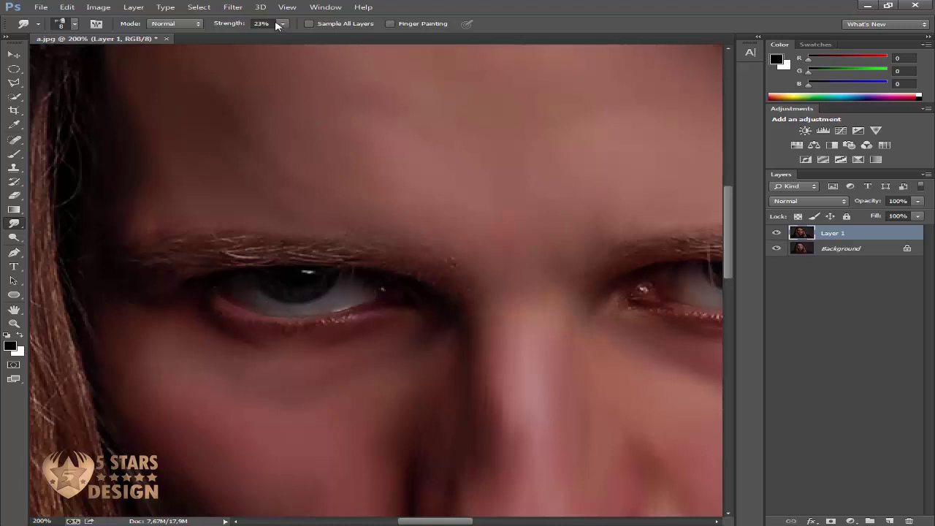
At 66% Smudge strength, smooth the eyebrow hairs, then fit the whole portrait on screen
click(282, 25)
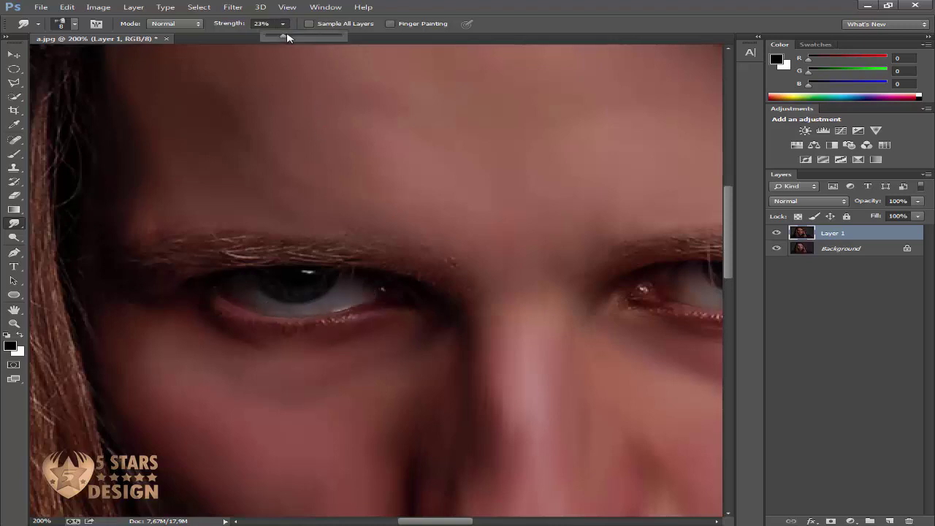
click(531, 4)
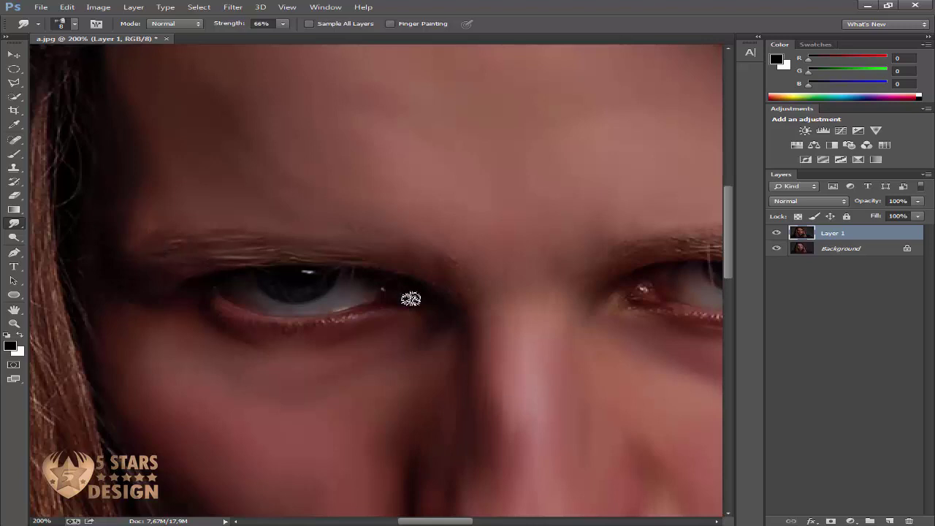
drag(397, 329, 299, 329)
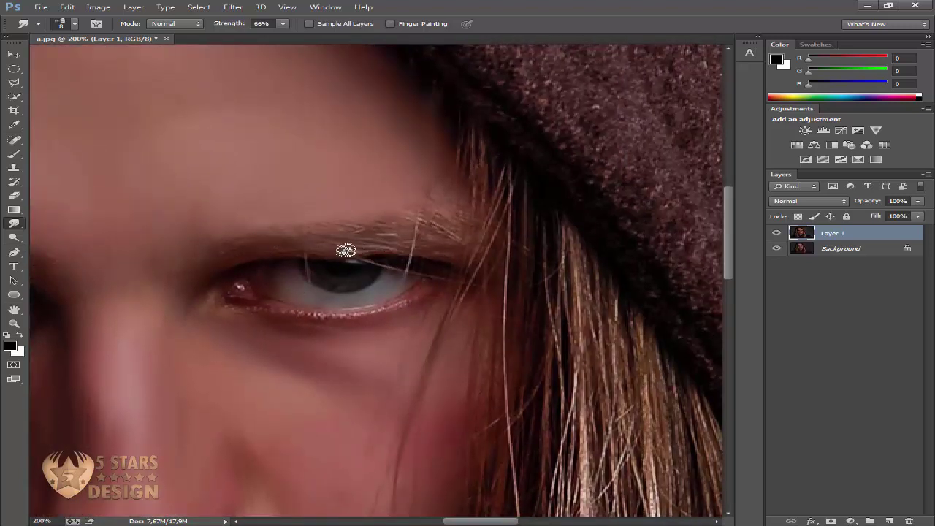
mouse_move(407, 230)
mouse_down()
mouse_move(448, 234)
mouse_move(321, 234)
mouse_up()
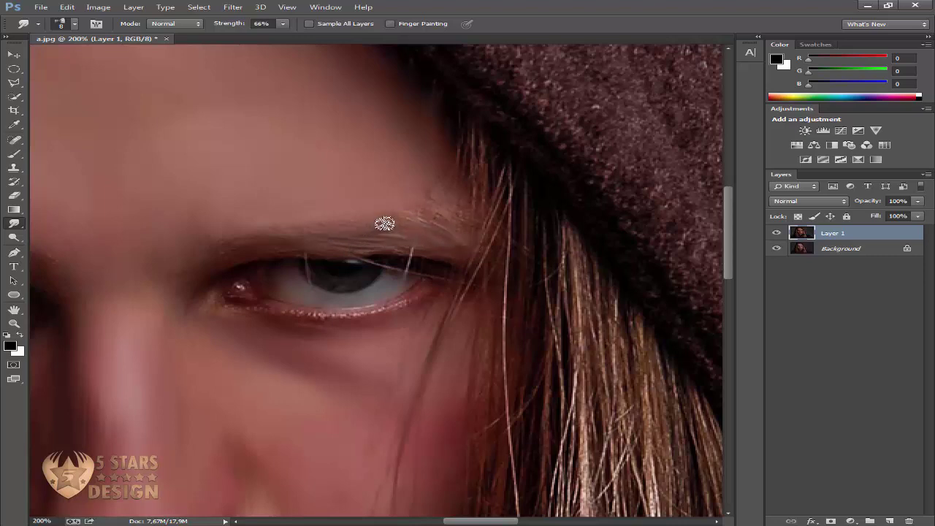
key(ctrl+0)
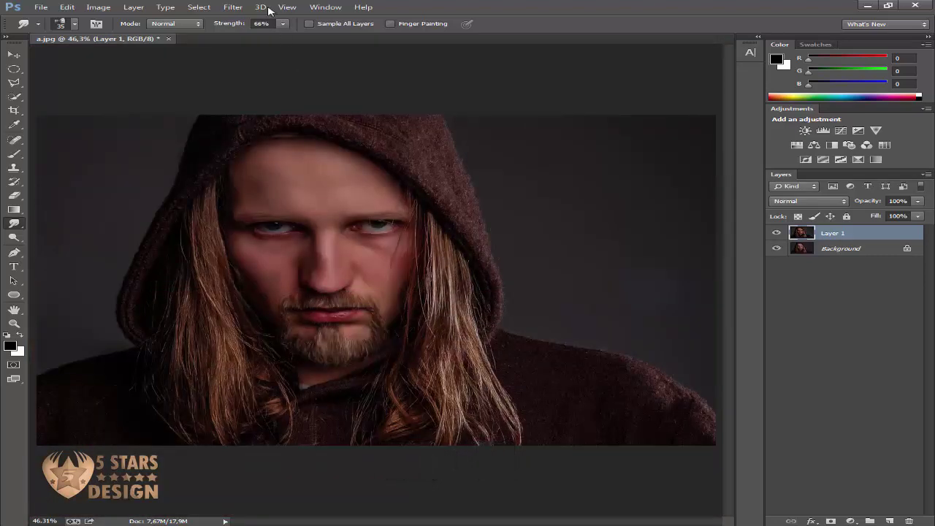
Smudge hair and hood at 81–100% strength, undo the hood-edge stroke, then set 89%
click(283, 24)
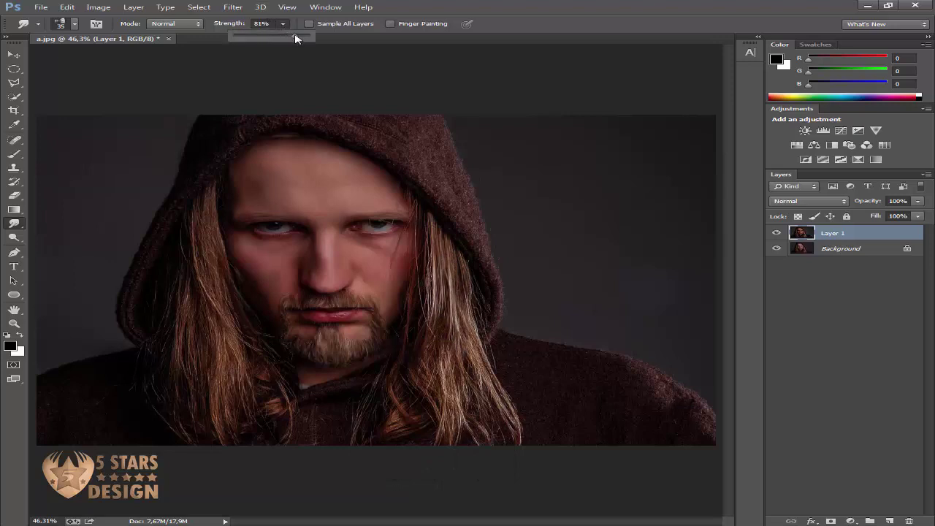
click(436, 296)
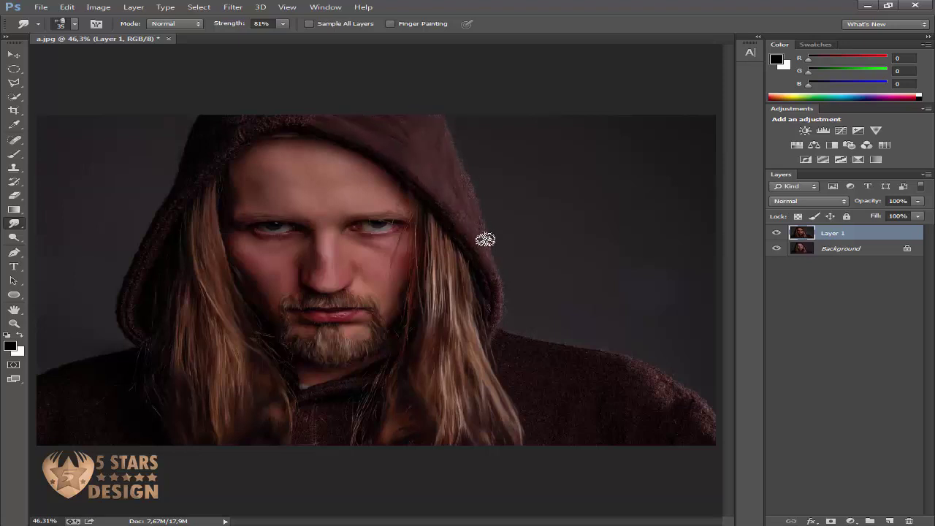
click(285, 24)
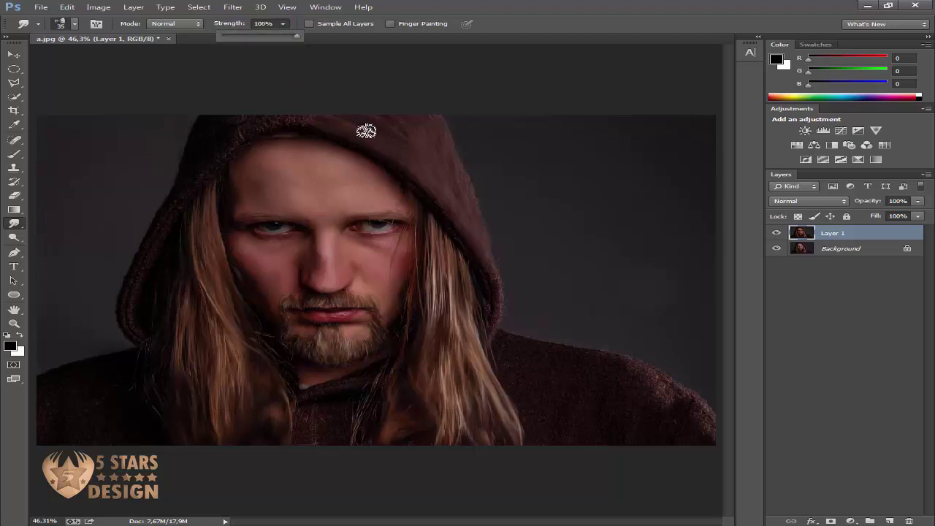
click(325, 121)
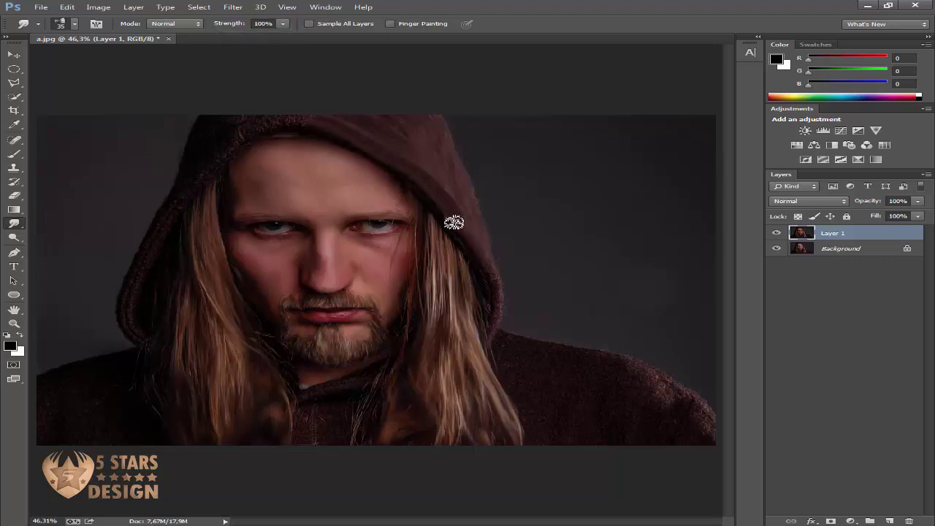
key(ctrl+z)
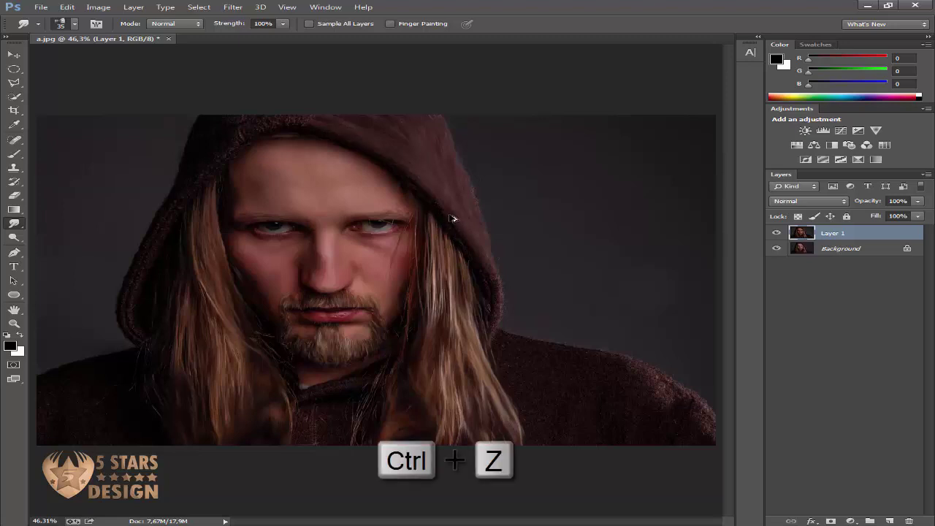
drag(283, 24, 276, 39)
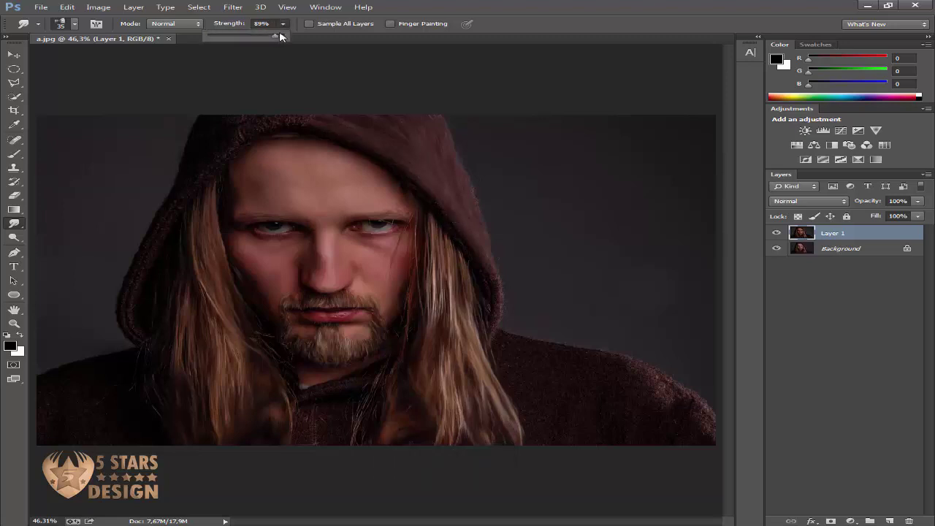
Smudge the hoodie shoulders and chest at 89% with a larger brush, then duplicate Layer 1
click(402, 164)
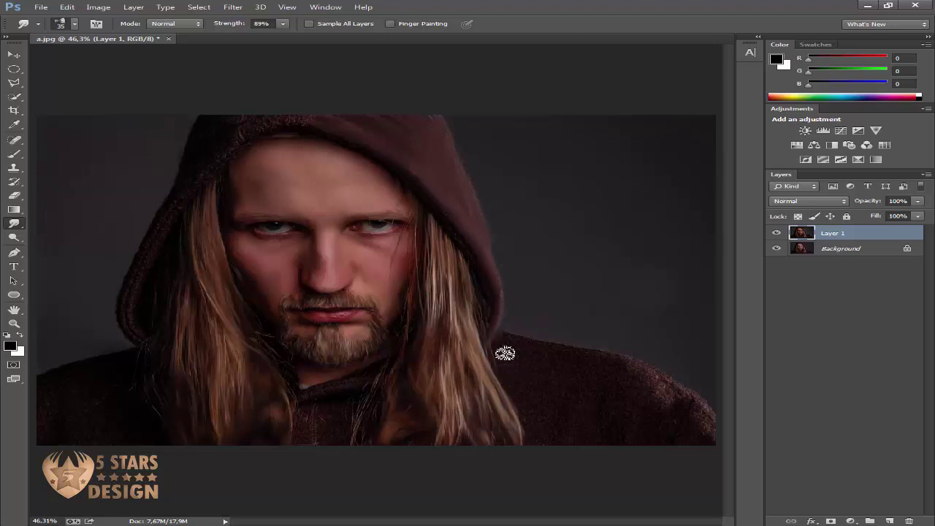
key(bracketright)
key(bracketright)
key(bracketright)
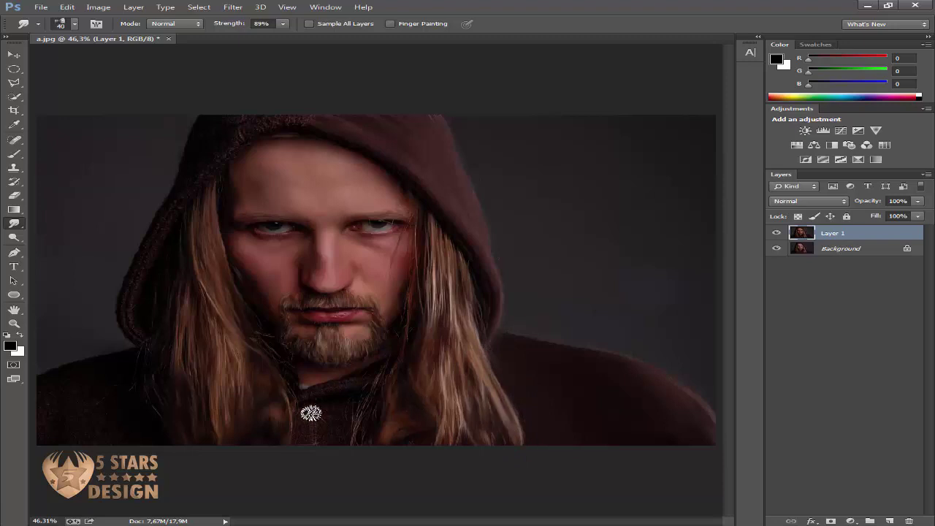
key(bracketleft)
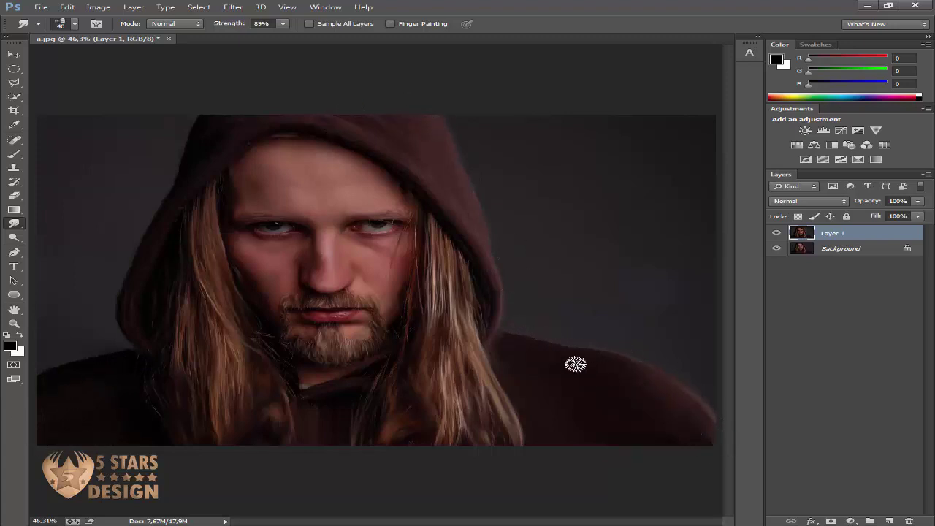
key(ctrl+j)
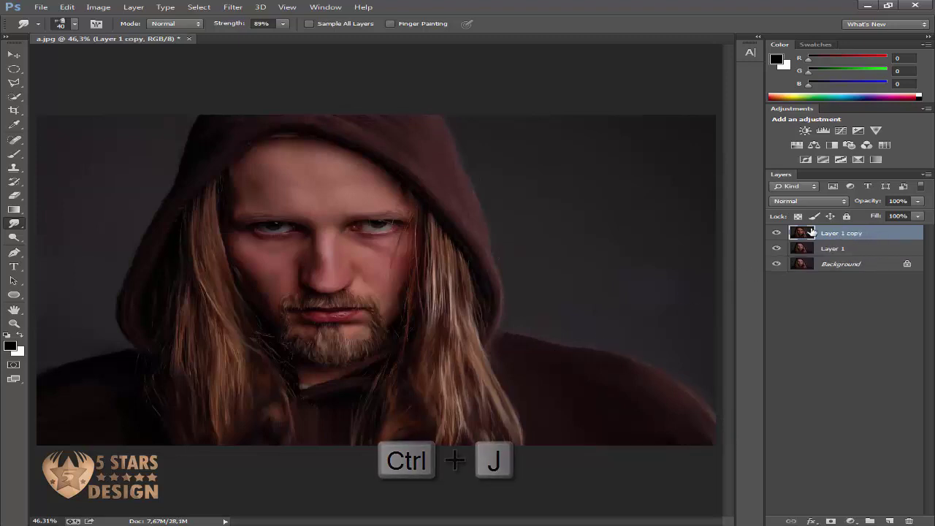
Apply a Camera Raw Filter with Exposure +0.15, Contrast +7, Clarity +18 and Vibrance +7
click(234, 7)
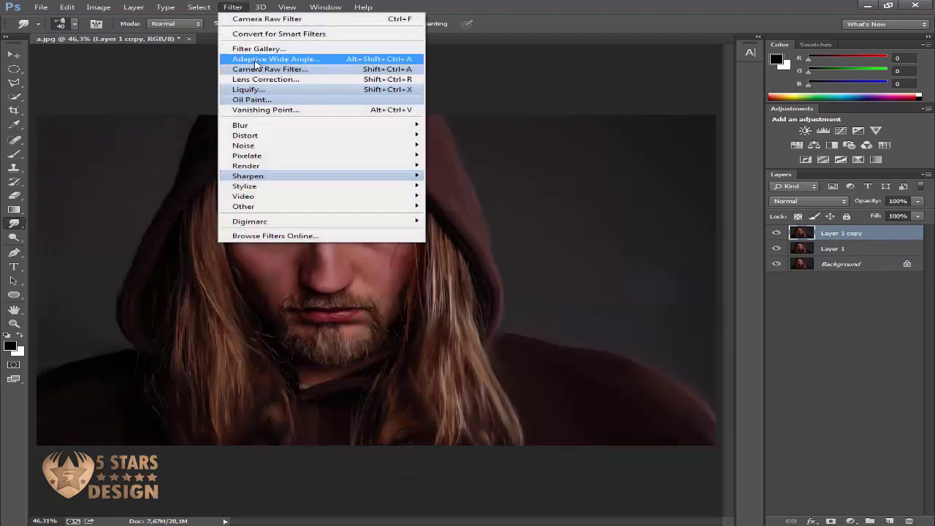
click(274, 68)
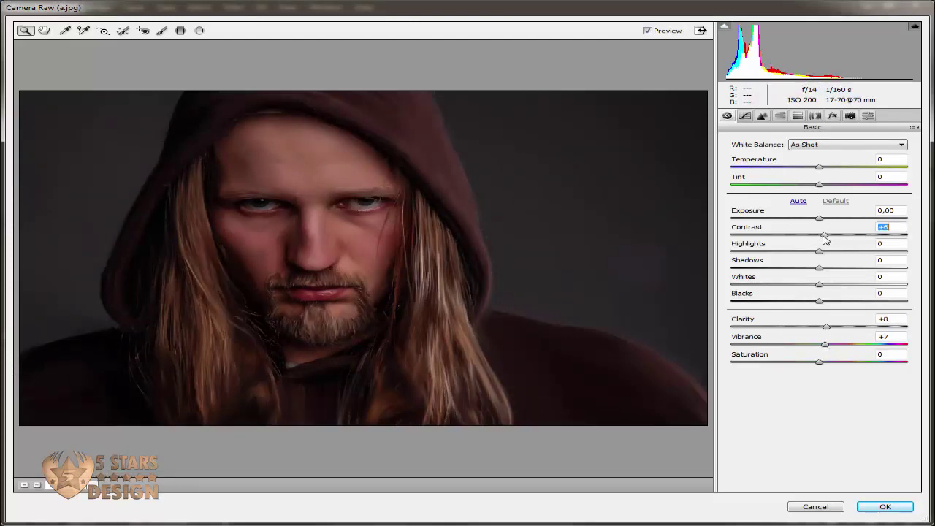
key(Up)
drag(821, 218, 822, 218)
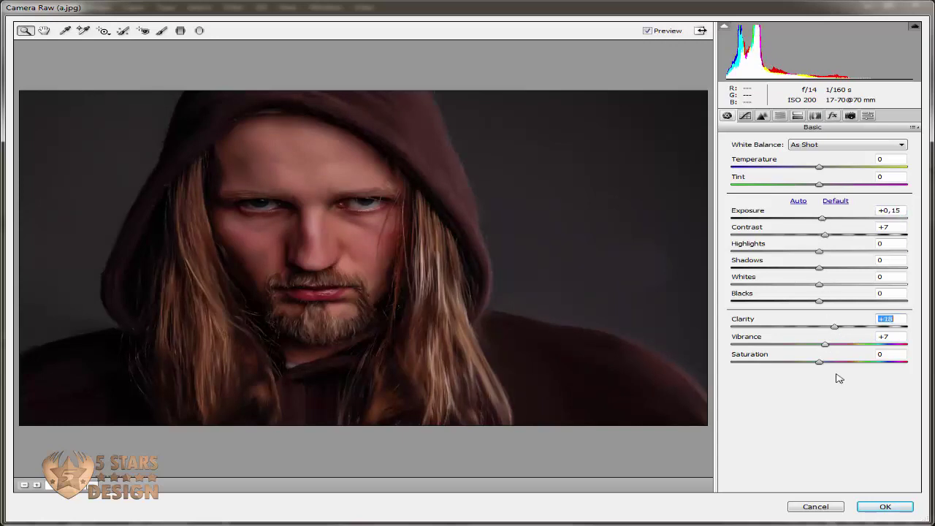
click(869, 504)
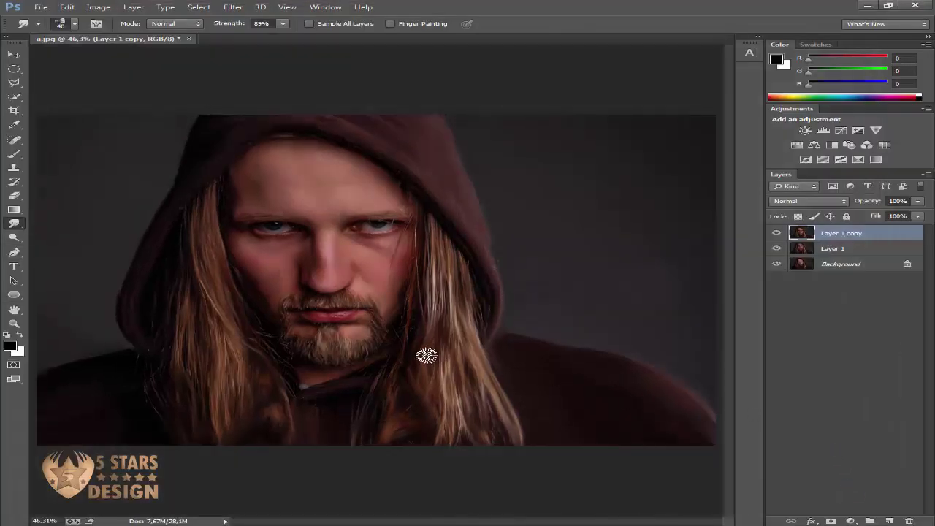
Zoom to 50% and dodge the nose ridge at 28% exposure
key(ctrl+plus)
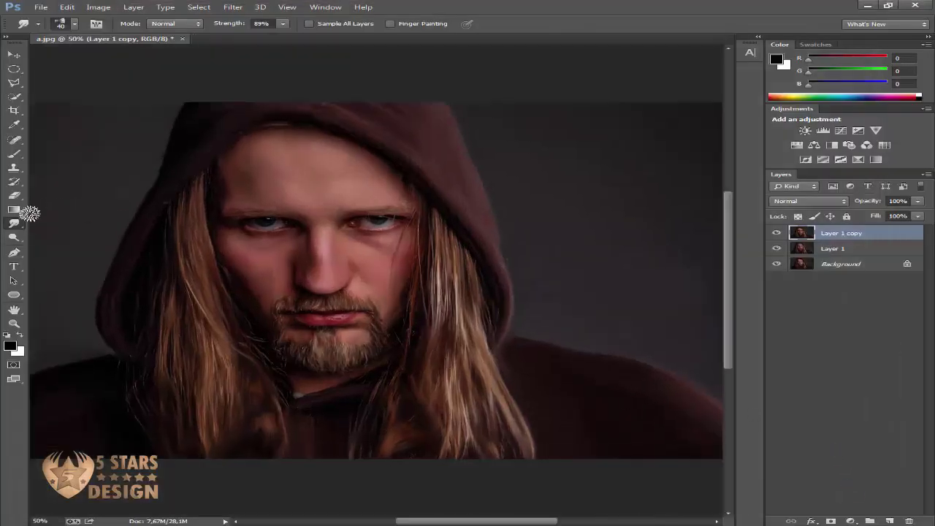
click(13, 237)
click(282, 23)
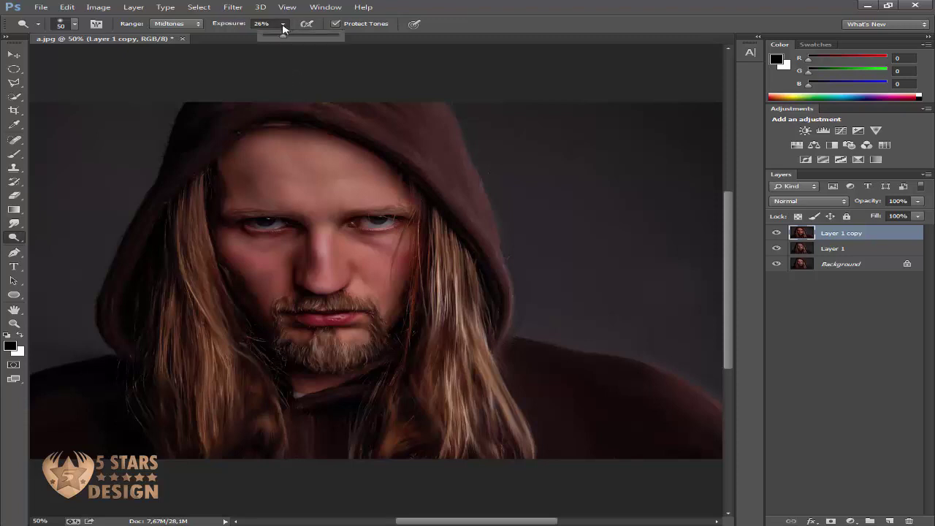
click(290, 81)
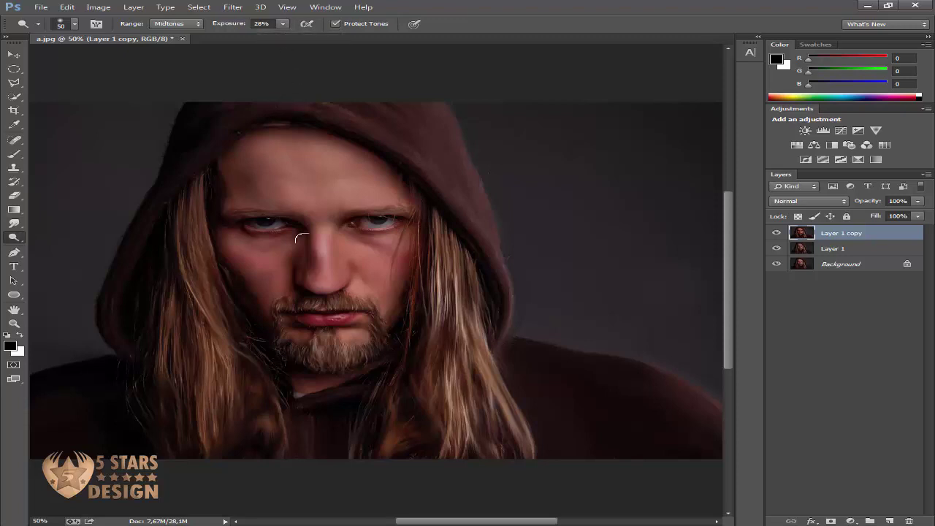
mouse_move(307, 241)
mouse_down()
mouse_move(321, 228)
mouse_move(319, 285)
mouse_up()
Lower dodge exposure to 12% and lighten the cheek under the right eye and the forehead
key(bracketright)
key(bracketright)
key(bracketright)
click(282, 24)
drag(289, 39, 275, 40)
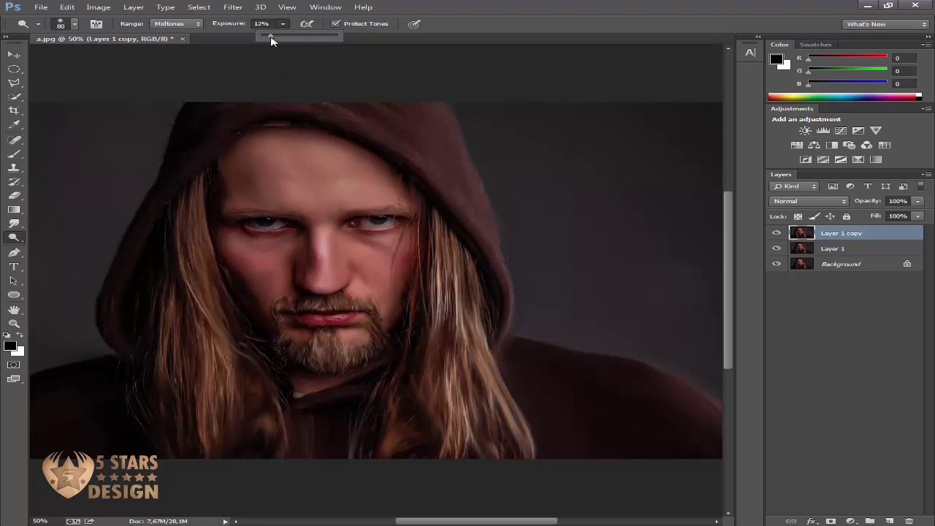
click(286, 247)
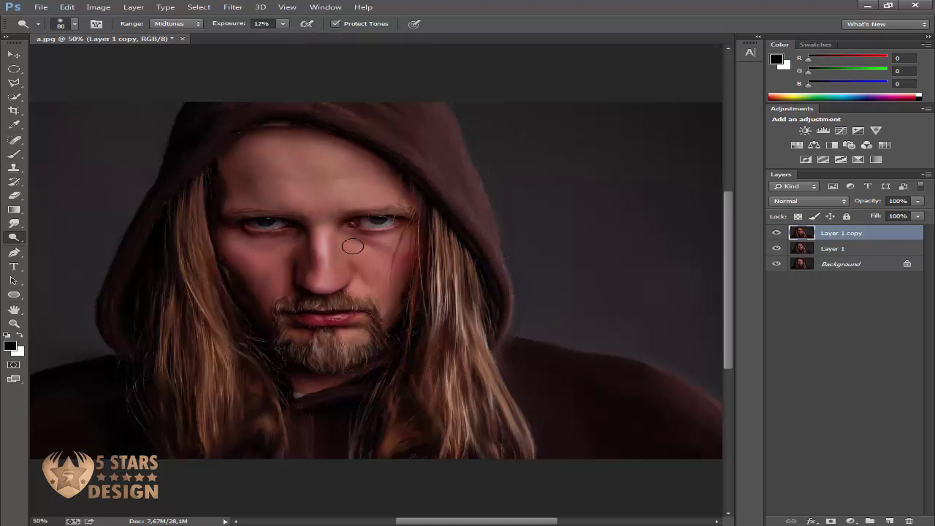
drag(352, 247, 376, 267)
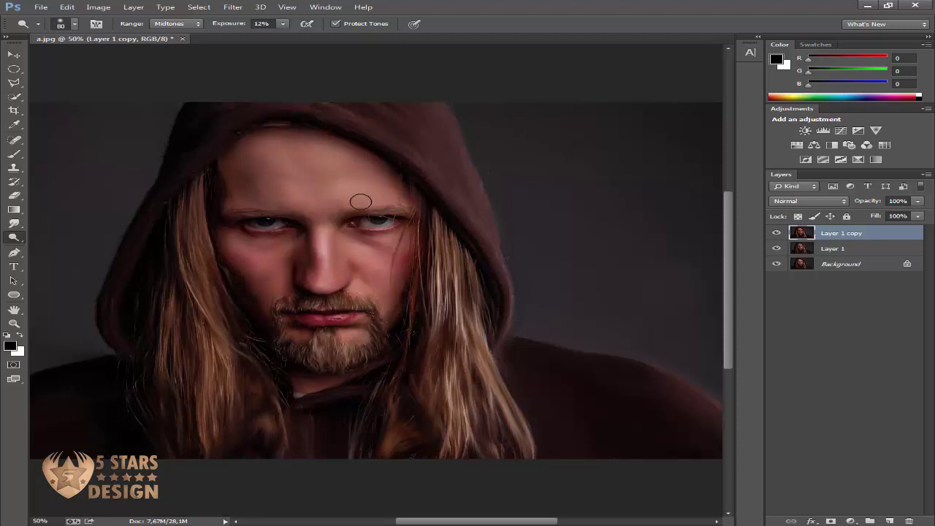
mouse_move(360, 202)
mouse_down()
mouse_move(313, 148)
mouse_move(324, 157)
mouse_move(271, 160)
mouse_move(267, 142)
mouse_move(246, 156)
mouse_move(255, 190)
mouse_move(267, 184)
mouse_up()
Brighten the right eye with a smaller dodge brush, then raise dodge exposure to 42%
key(bracketleft)
key(bracketleft)
key(bracketleft)
key(bracketleft)
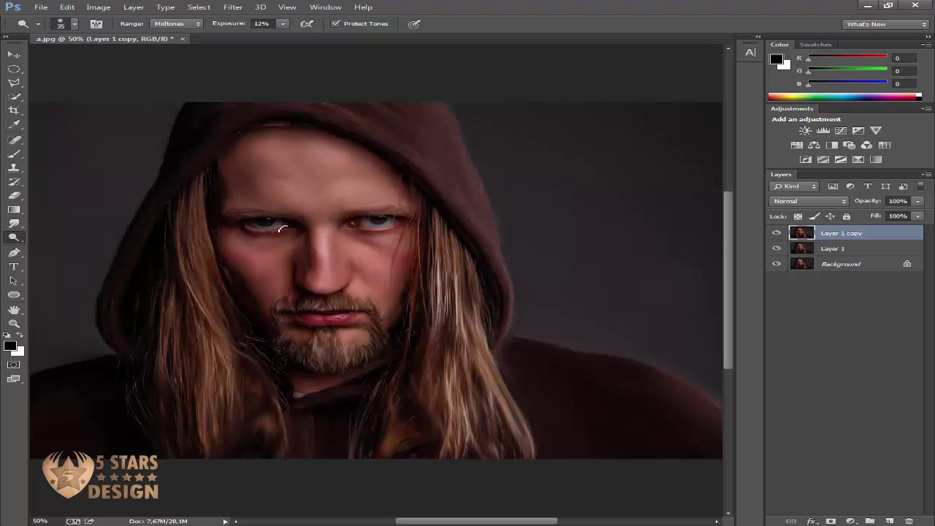
drag(361, 230, 391, 225)
key(bracketright)
key(bracketright)
key(bracketright)
key(bracketright)
click(282, 24)
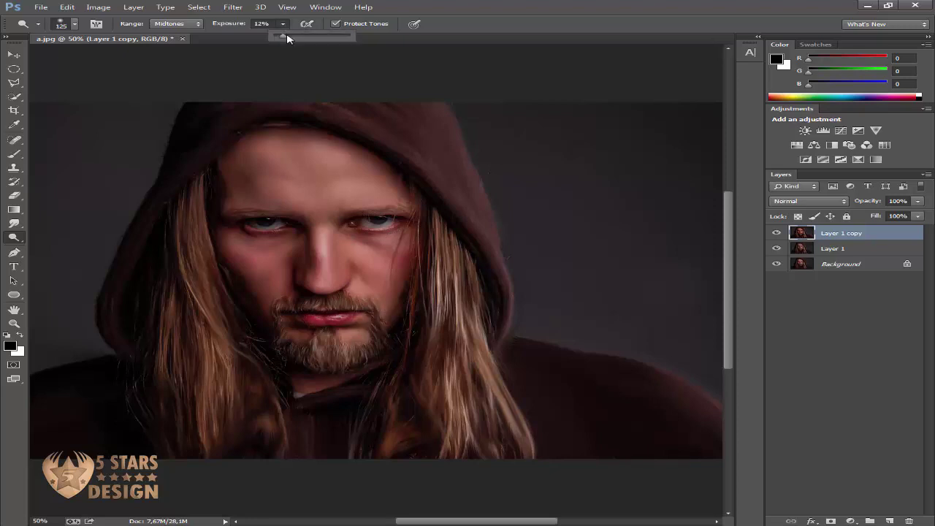
drag(282, 35, 306, 35)
Dodge the long hair strands on the left and right sides with a large brush
click(443, 272)
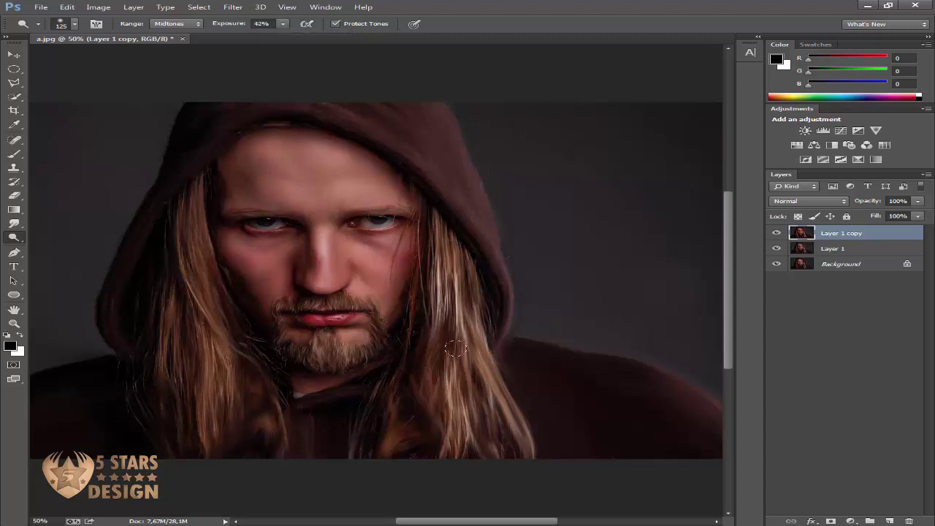
drag(494, 416, 497, 389)
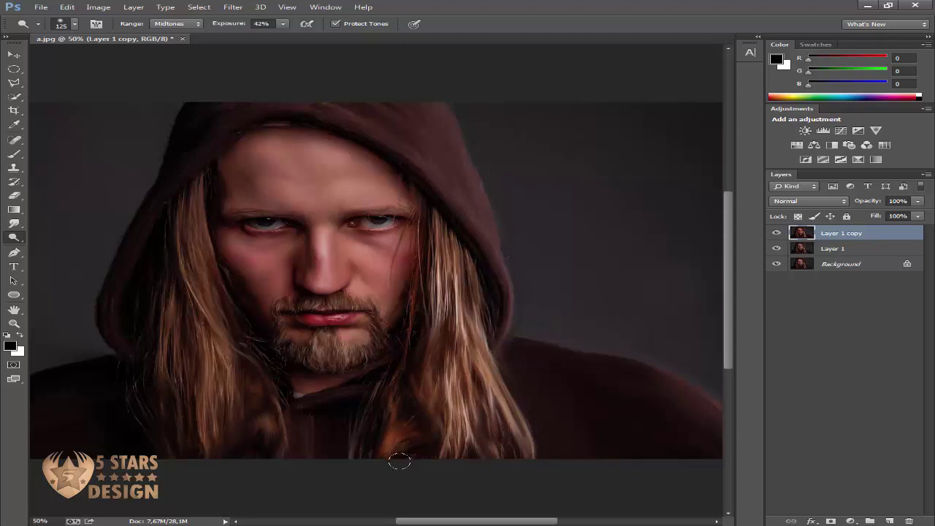
drag(194, 351, 196, 449)
mouse_move(186, 196)
mouse_down()
mouse_move(213, 326)
mouse_move(201, 475)
mouse_up()
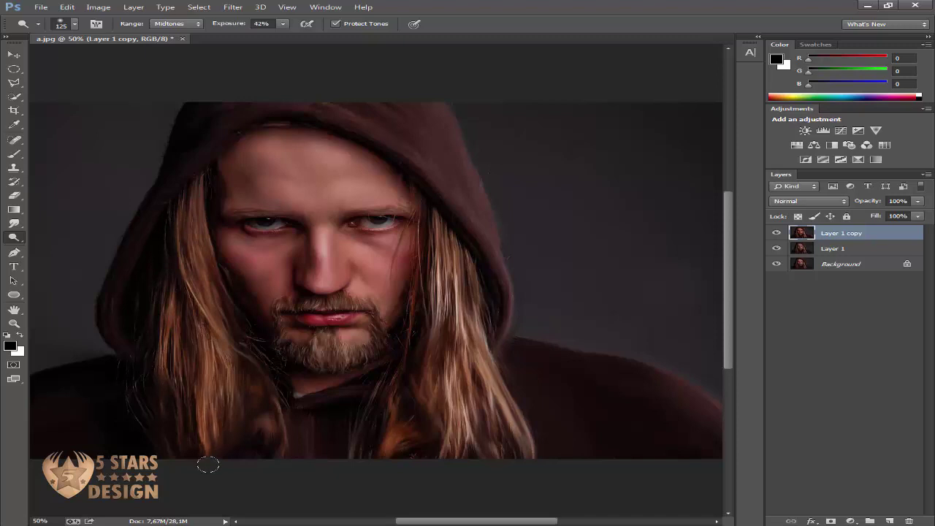
key(bracketleft)
drag(460, 377, 448, 456)
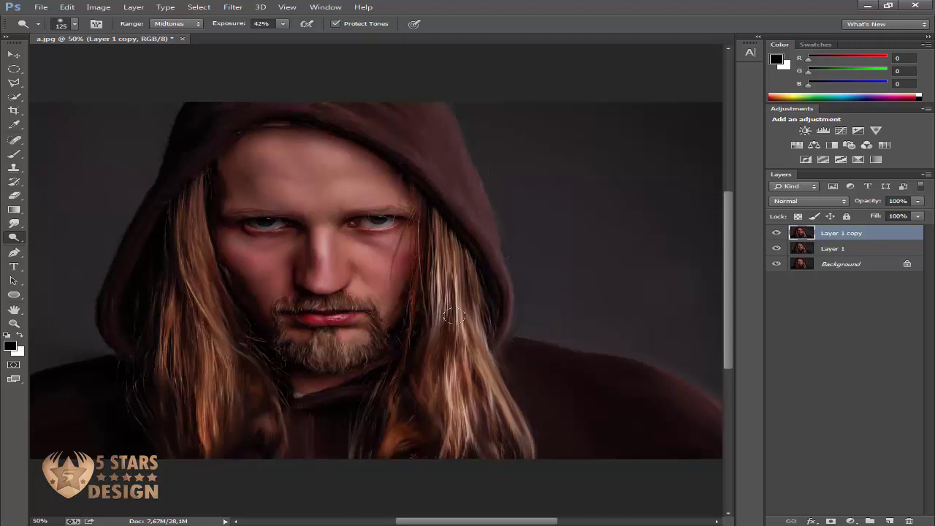
Brighten both eyes and the centre of the chin beard with a 50-px dodge brush
key(bracketleft)
key(bracketleft)
key(bracketleft)
drag(359, 217, 395, 216)
drag(262, 219, 237, 219)
mouse_move(331, 363)
mouse_down()
mouse_move(380, 346)
mouse_move(376, 338)
mouse_move(359, 359)
mouse_move(291, 366)
mouse_move(278, 339)
mouse_move(284, 309)
mouse_move(296, 316)
mouse_move(312, 300)
mouse_move(364, 309)
mouse_move(365, 358)
mouse_move(322, 374)
mouse_up()
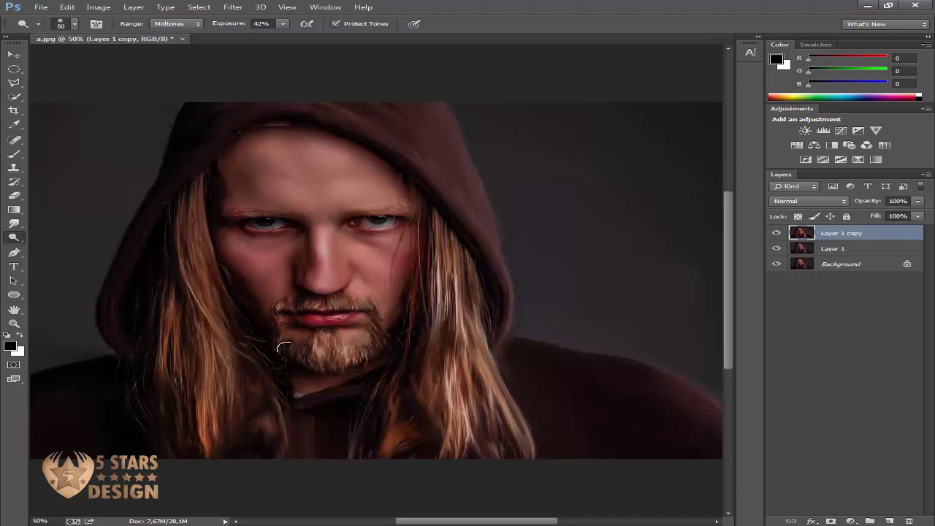
key(bracketleft)
Set dodge exposure to 54% with an 80-px brush
click(282, 23)
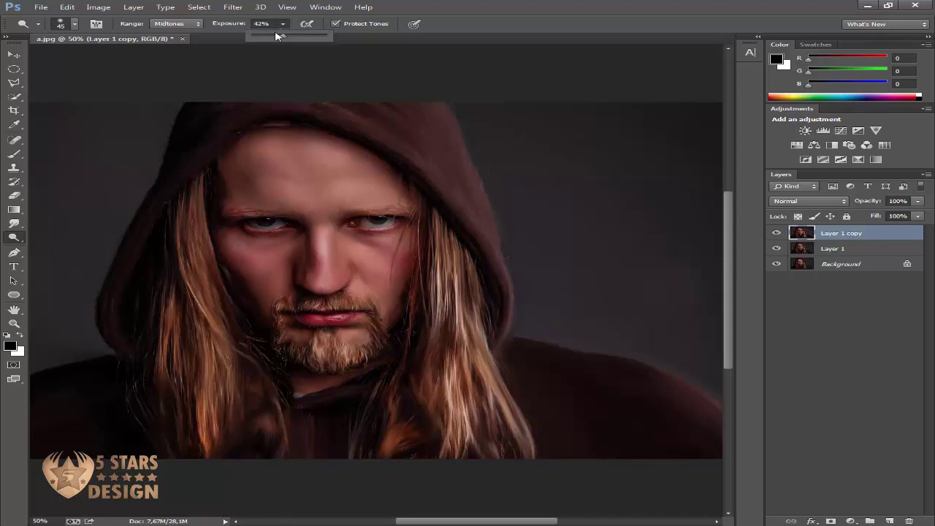
drag(284, 36, 269, 38)
click(338, 98)
key(bracketright)
key(bracketright)
key(bracketright)
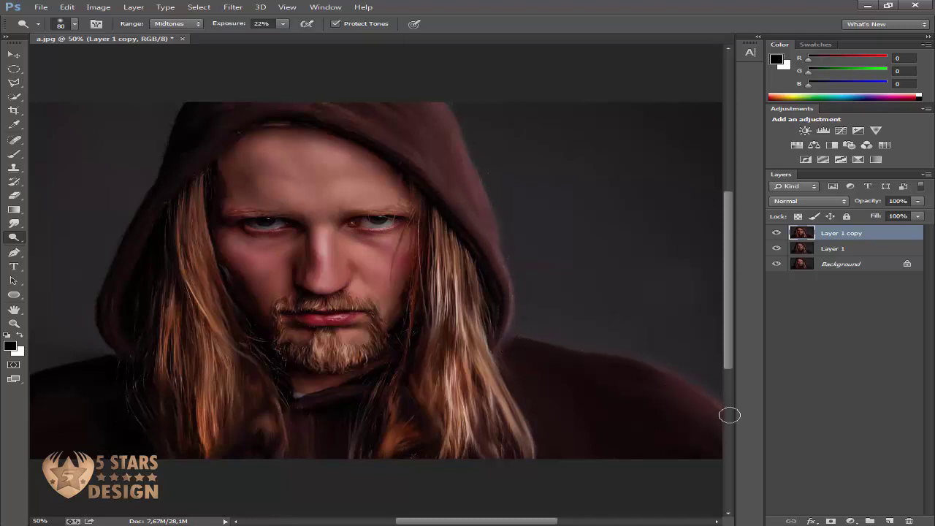
click(283, 26)
drag(282, 38, 308, 38)
Lighten the hood's right shoulder edge with an 80-90 px dodge brush
key(bracketright)
key(bracketright)
key(bracketright)
key(bracketleft)
key(bracketleft)
key(bracketleft)
drag(628, 371, 516, 344)
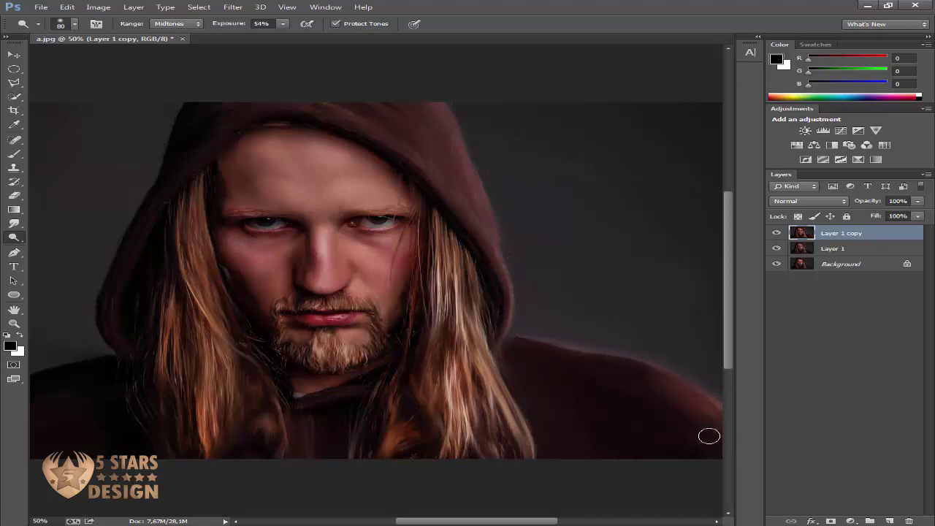
key(bracketright)
key(bracketright)
key(bracketright)
key(bracketleft)
key(bracketleft)
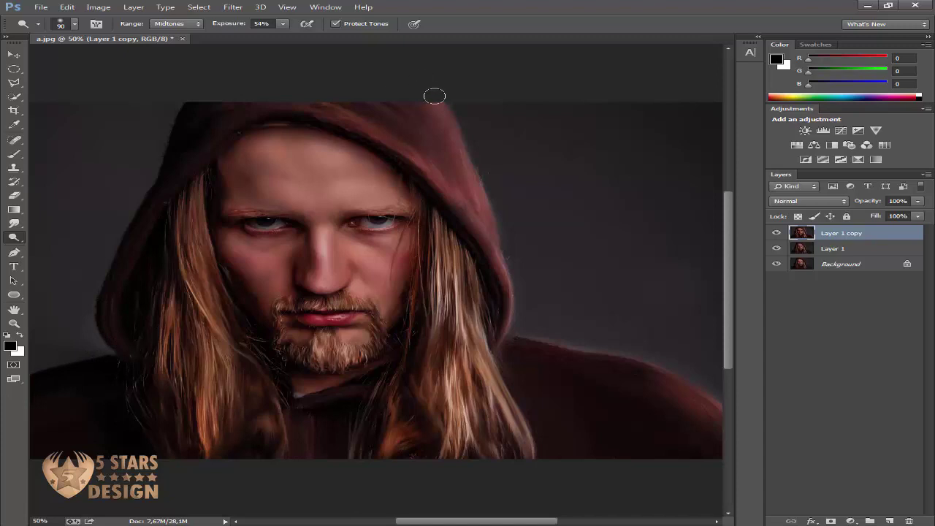
Brighten the hood's right edge down to the shoulder with the 54% dodge brush
mouse_move(435, 94)
mouse_down()
mouse_move(487, 212)
mouse_move(518, 328)
mouse_move(619, 361)
mouse_move(709, 407)
mouse_move(691, 407)
mouse_up()
key(bracketright)
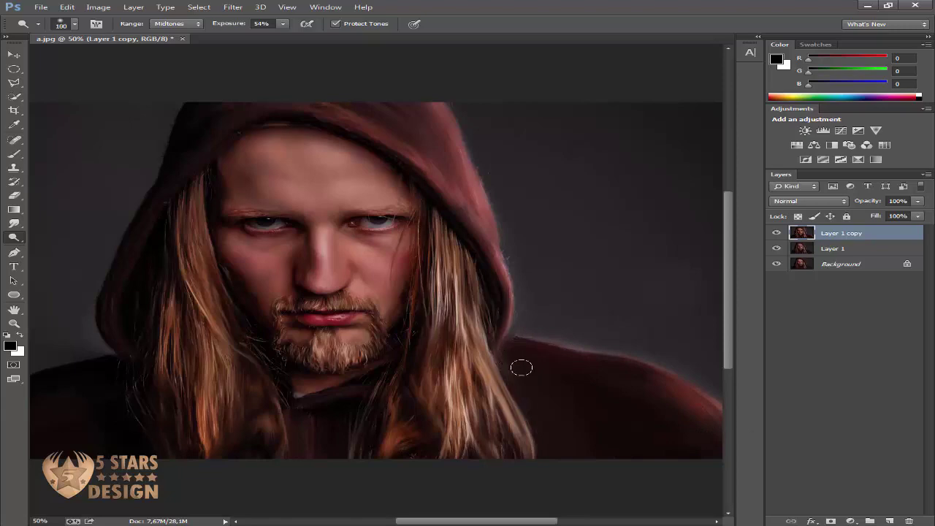
key(bracketleft)
key(bracketleft)
key(bracketleft)
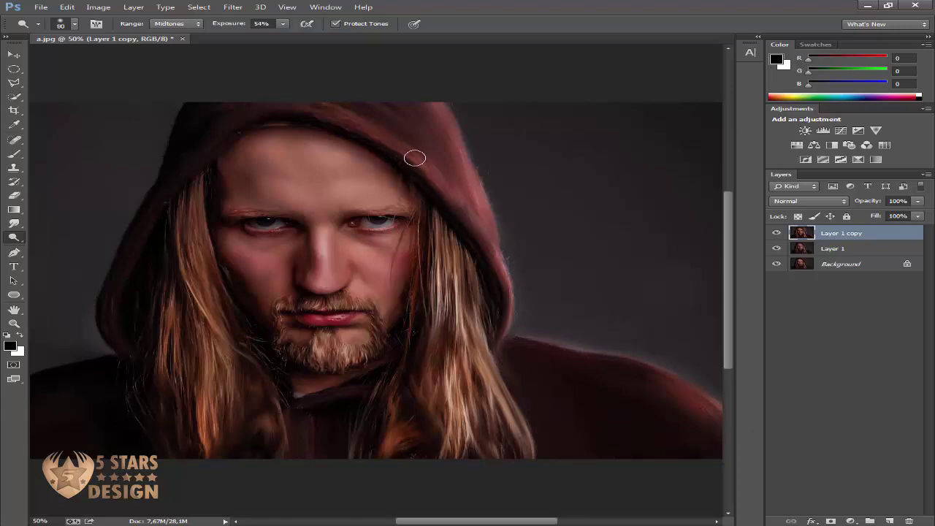